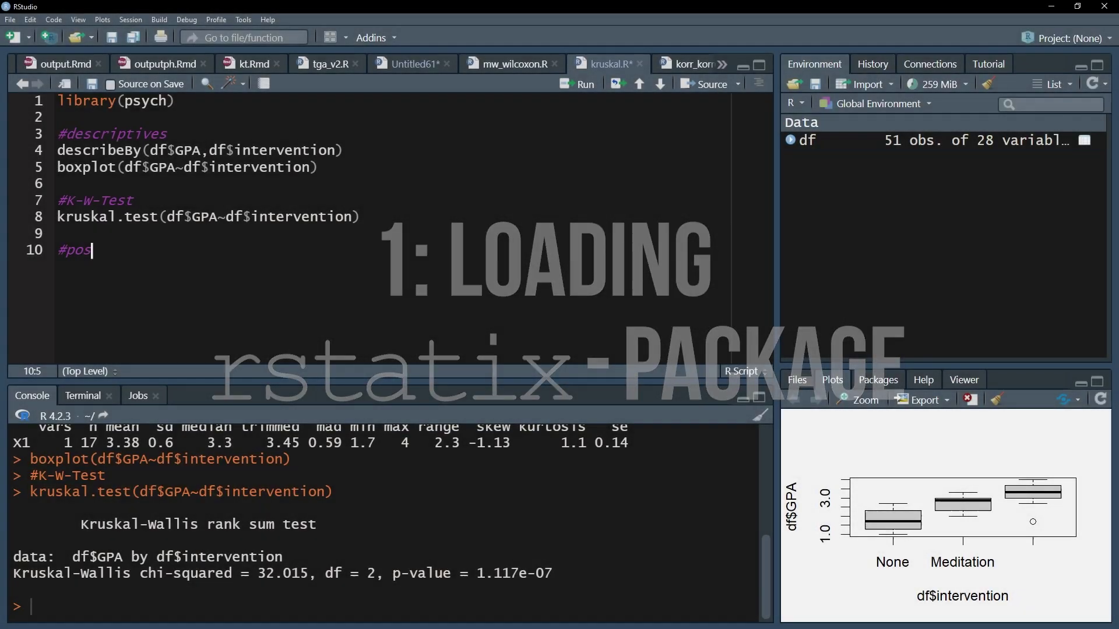
pyautogui.write('t-hoc')
# Load rstatix and assign d <- dunn_test(GPA~intervention, data = df, p.adjust.method = "bonferroni")
pyautogui.press('Return')
pyautogui.write('library(')
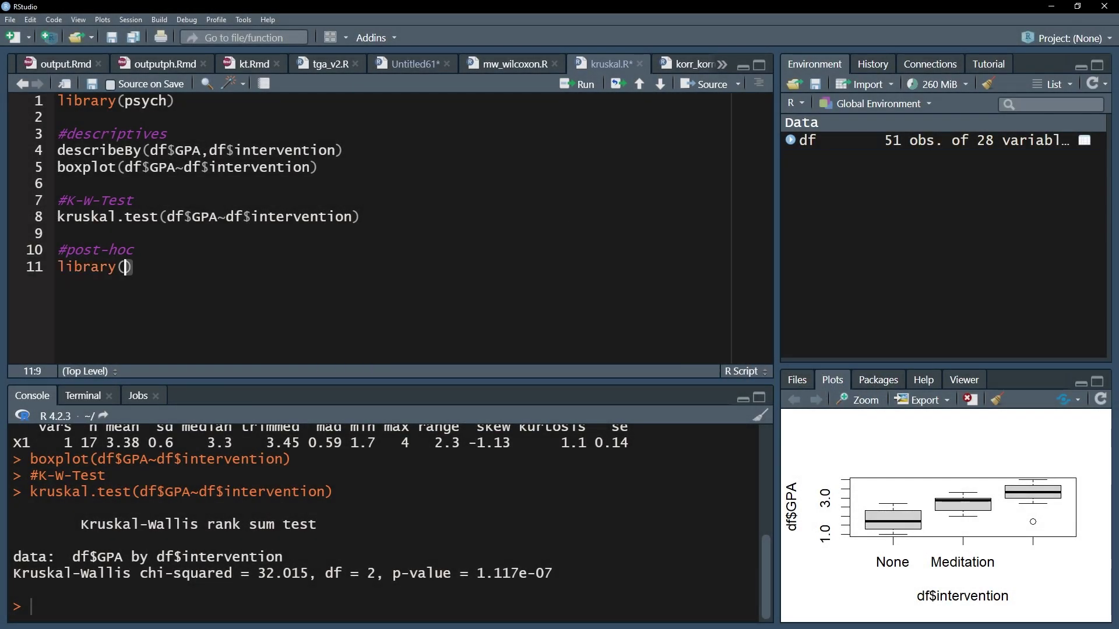
pyautogui.write('rstatix')
pyautogui.hotkey('ctrl', 'Return')
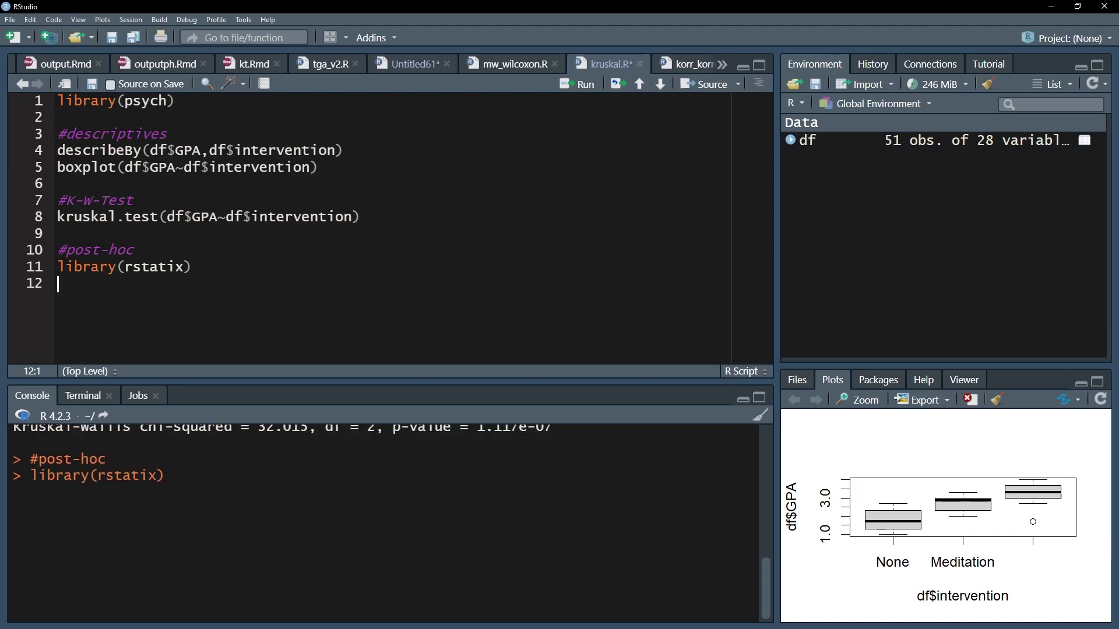
pyautogui.write('d <- du')
pyautogui.write('nn_')
pyautogui.press('Tab')
pyautogui.write('GPA')
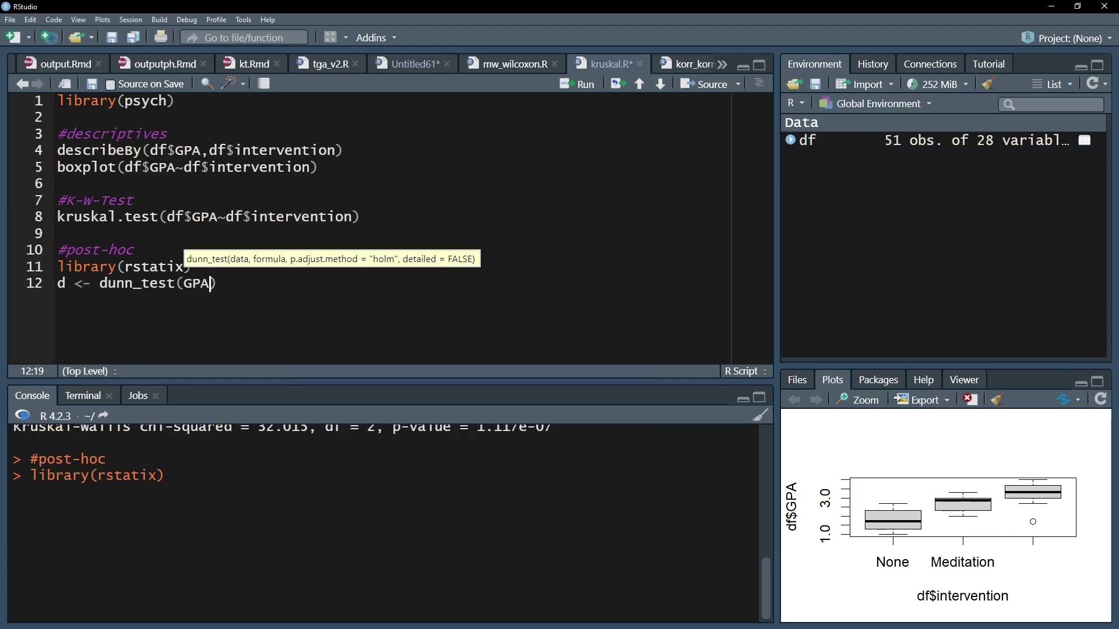
pyautogui.write('~interven')
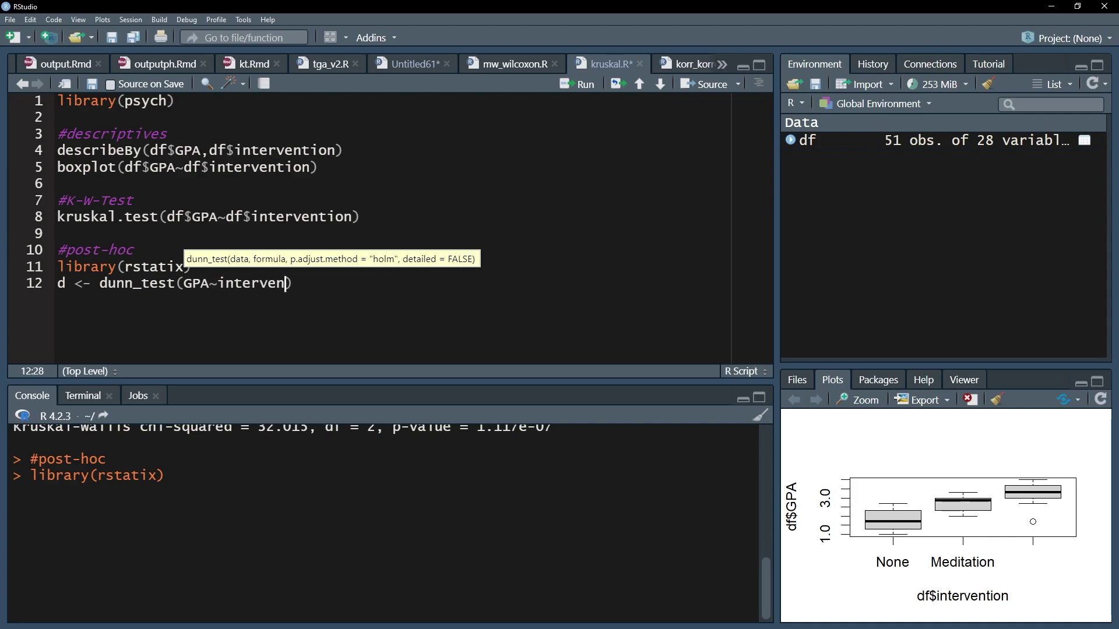
pyautogui.write('tion')
pyautogui.write(', data')
pyautogui.write(' = df')
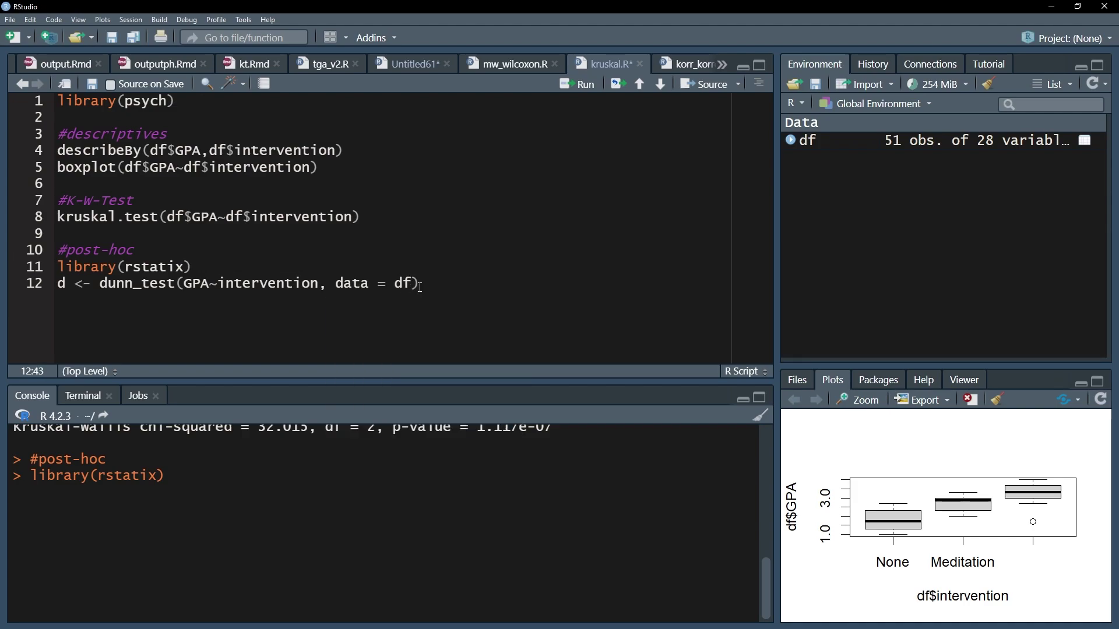
pyautogui.write(', p.ad')
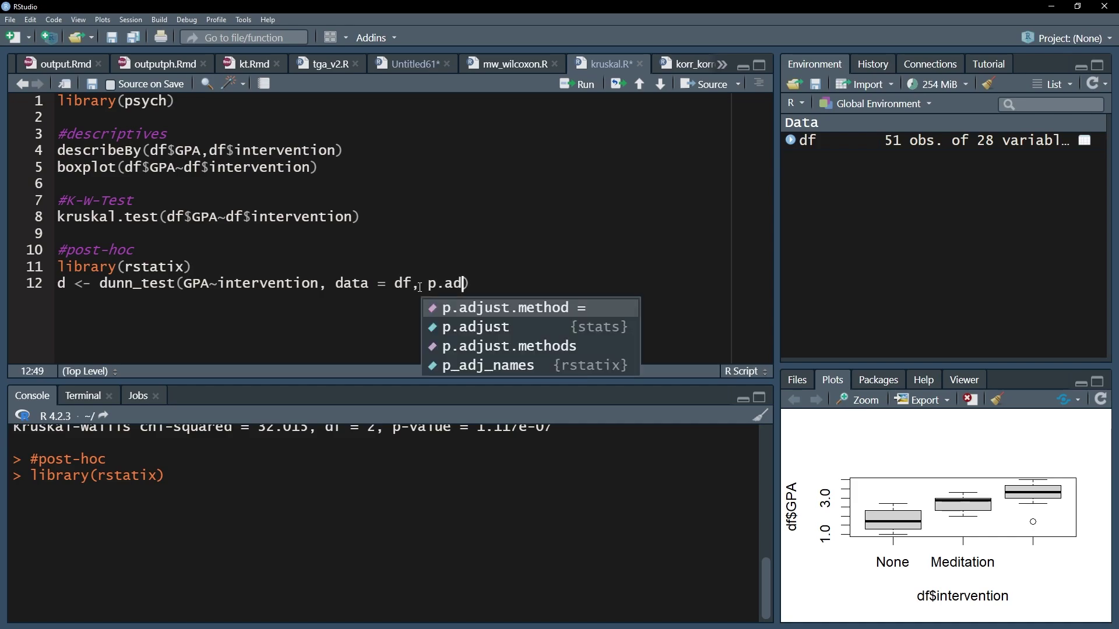
pyautogui.press('Tab')
pyautogui.write('"')
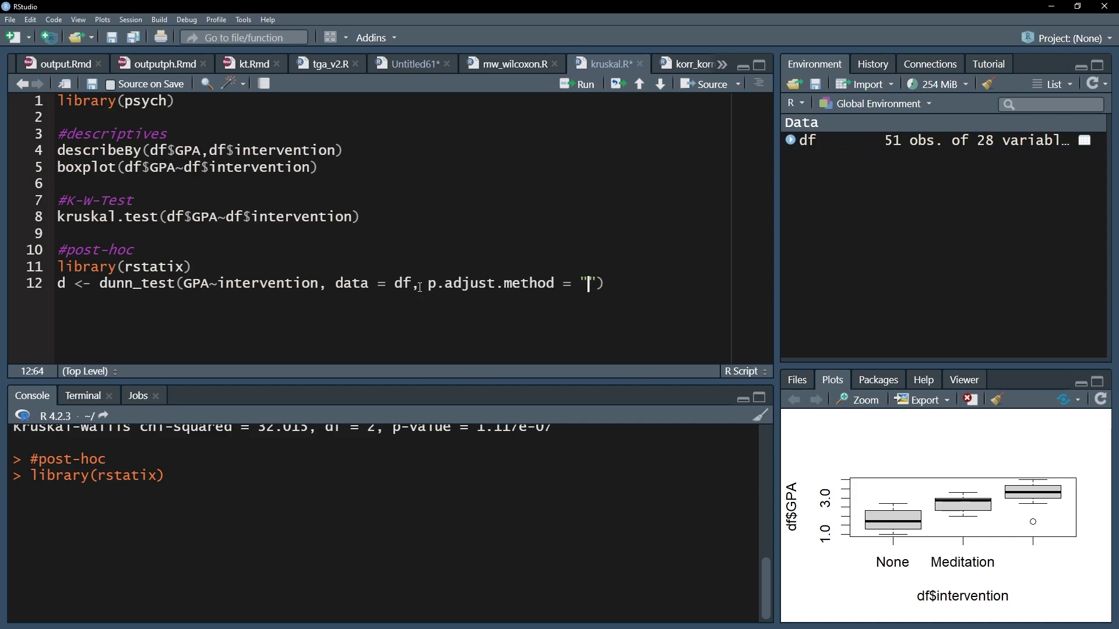
pyautogui.write('bonferroni')
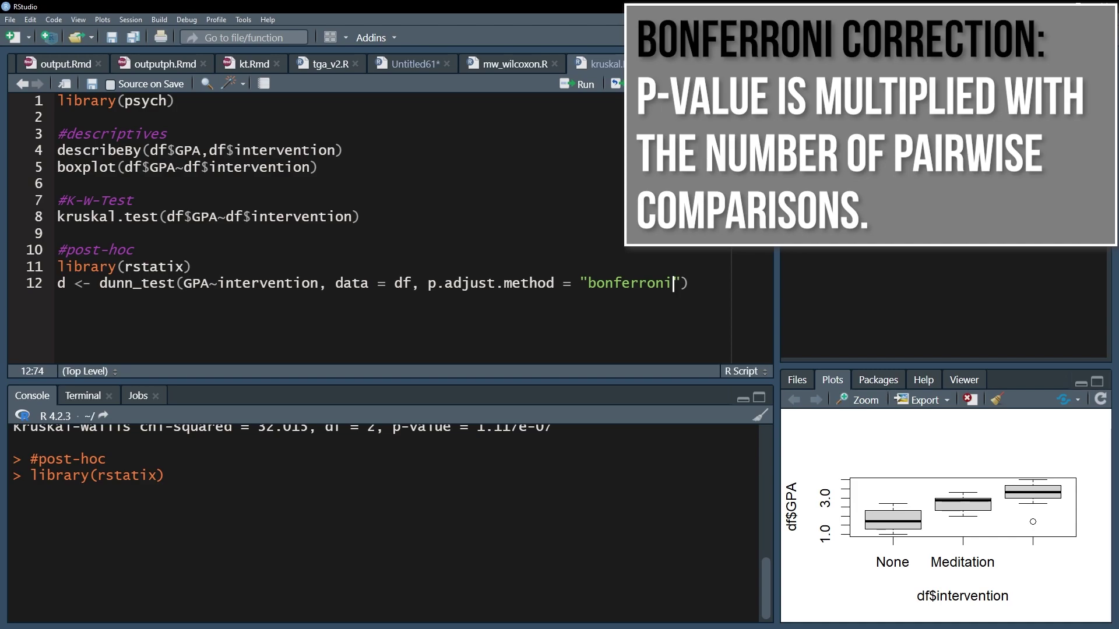
# Bring up the dunn_test Help page and highlight the p.adjust.method description
pyautogui.doubleClick(136, 284)
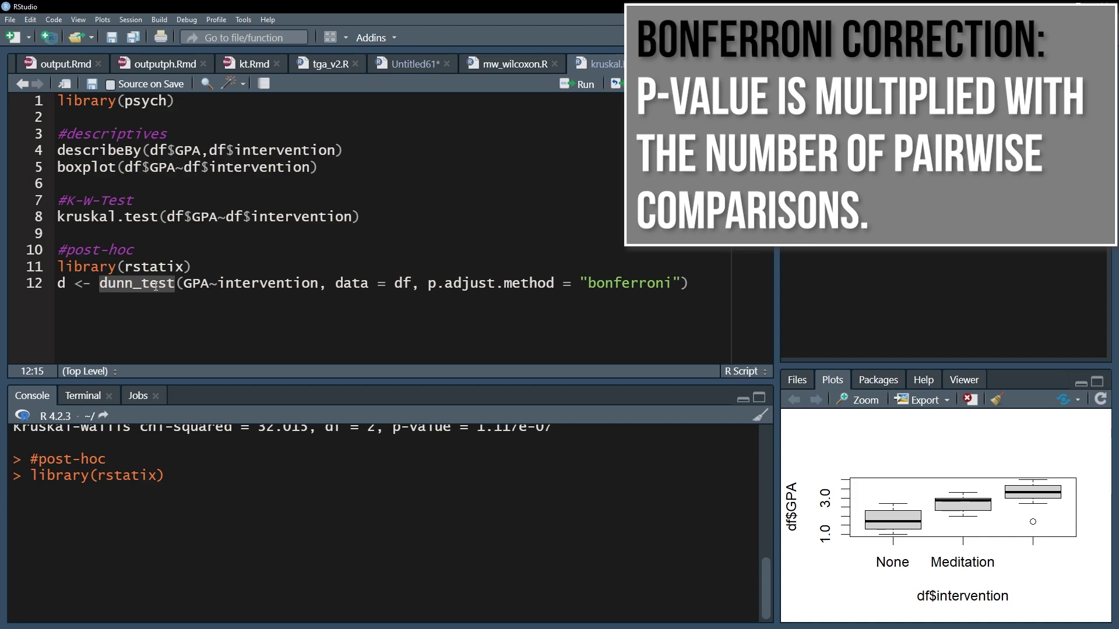
pyautogui.press('F1')
pyautogui.scroll(-5, 914, 567)
pyautogui.scroll(-5, 915, 567)
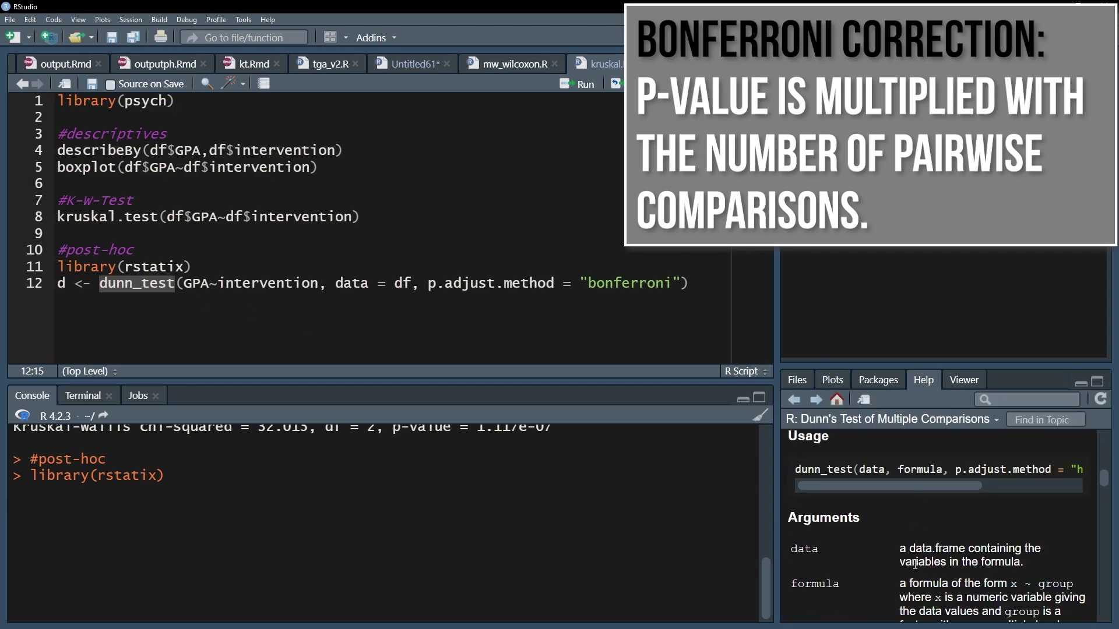
pyautogui.scroll(-3, 914, 566)
pyautogui.scroll(-1, 916, 566)
pyautogui.scroll(-1, 915, 566)
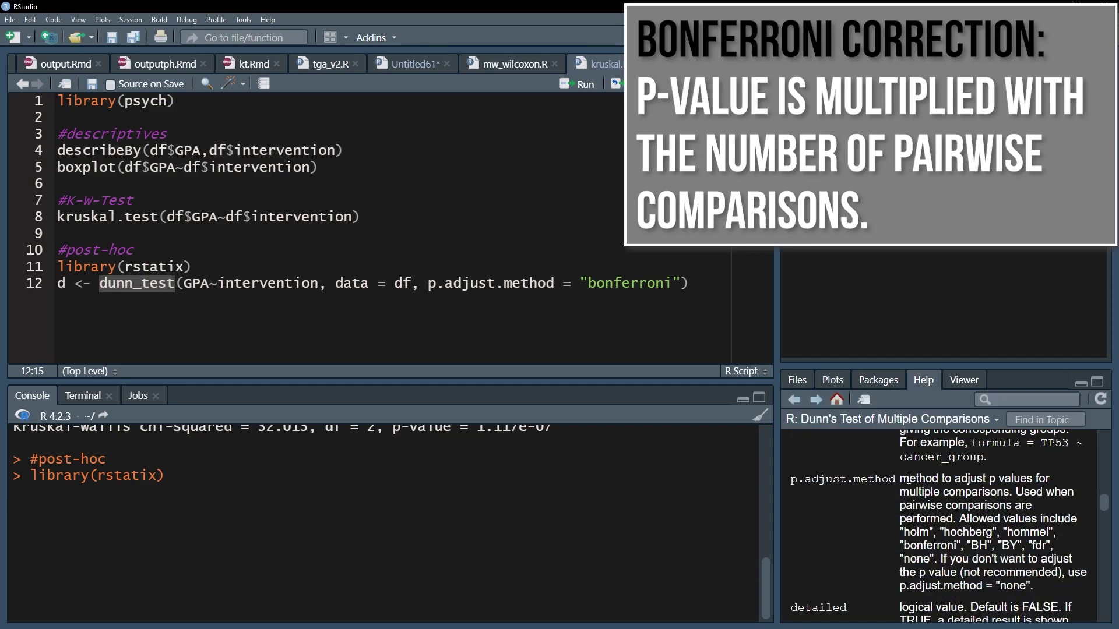
pyautogui.moveTo(901, 479); pyautogui.dragTo(1045, 592)
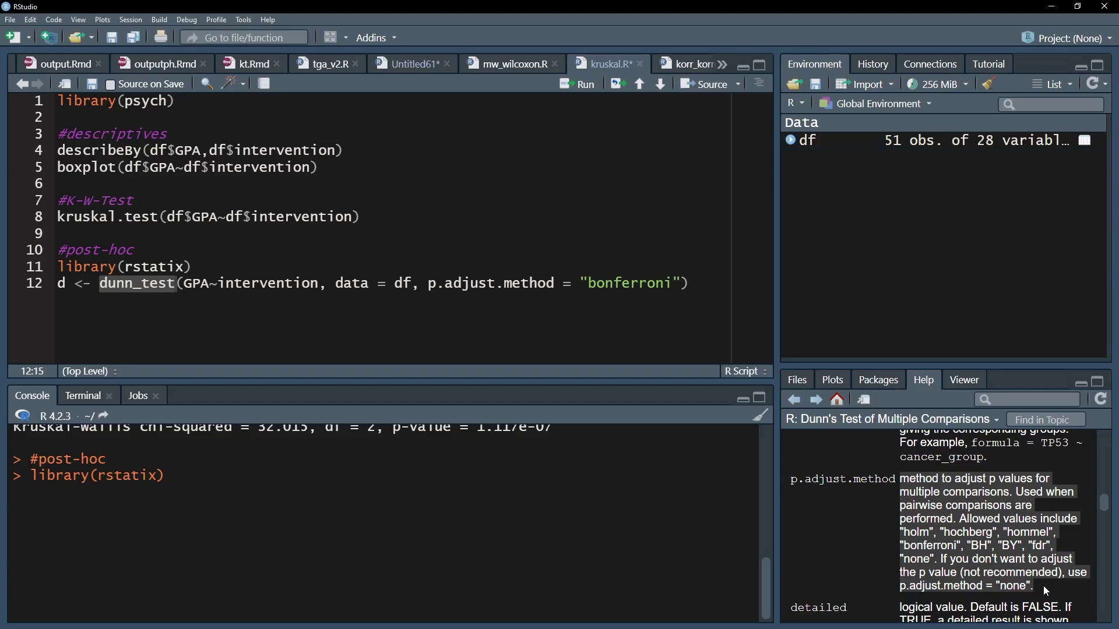
# Run the dunn_test line, then print d to list three Bonferroni-adjusted pairwise comparisons
pyautogui.hotkey('ctrl', 'Return')
pyautogui.write('d')
pyautogui.hotkey('ctrl', 'Return')
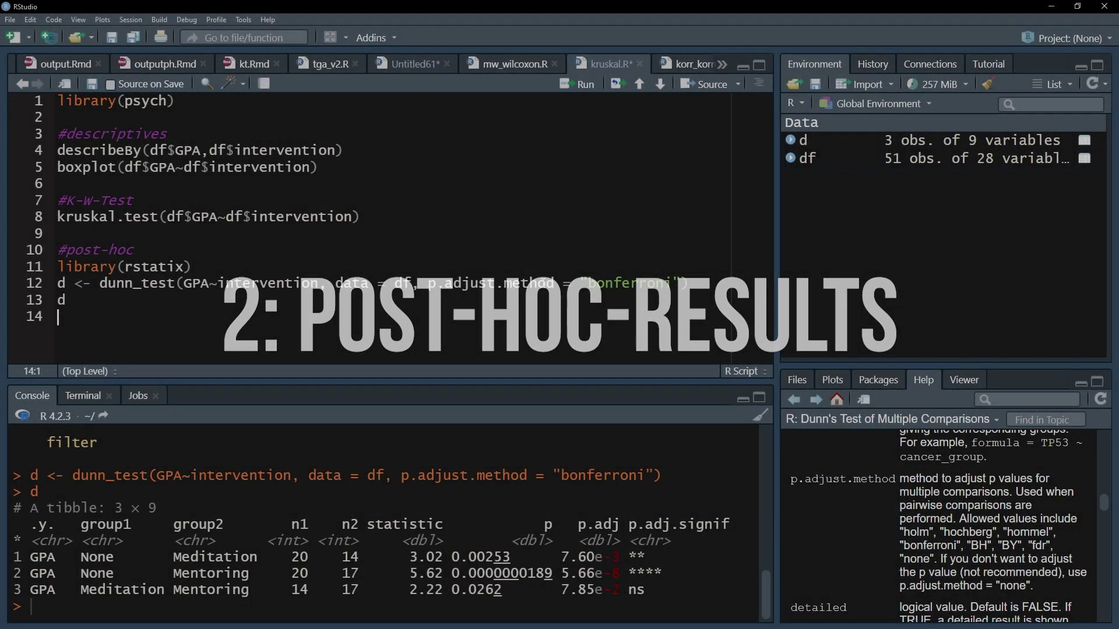